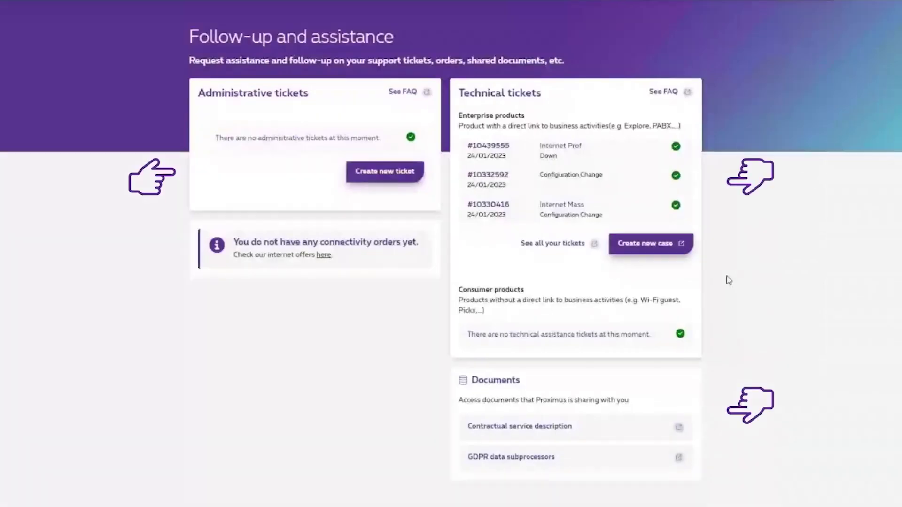
# Create a new technical case for enterprise products from Follow-up and assistance
pyautogui.click(634, 249)
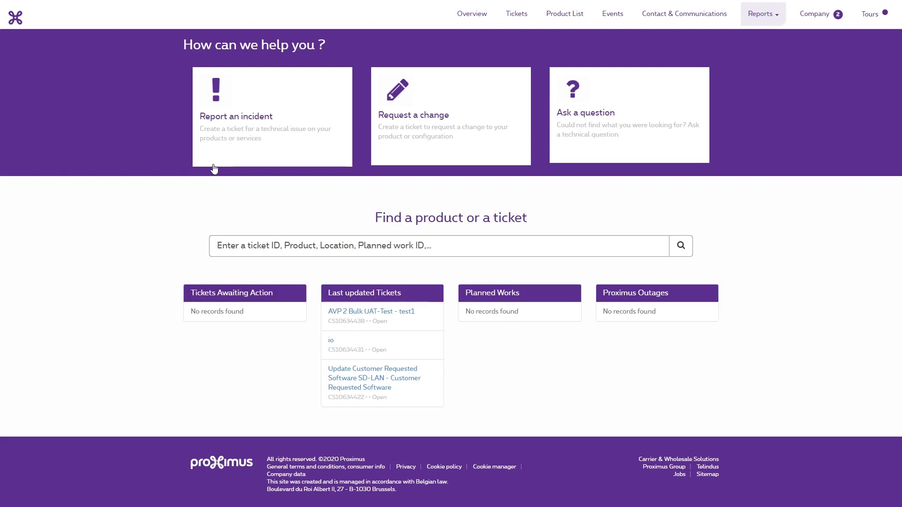
# Choose 'Request a change' to start a change ticket
pyautogui.click(437, 113)
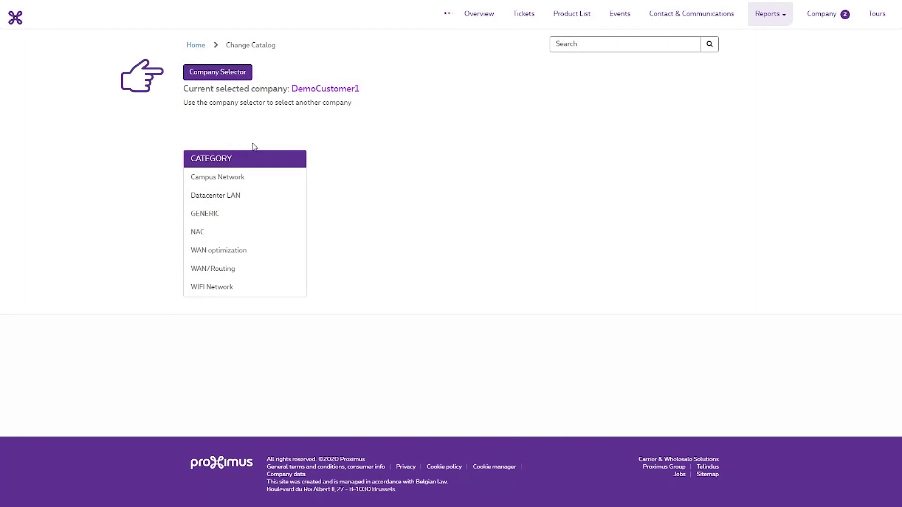
# Select DemoCustomer1 as the company and open 'Request a normal change' from the GENERIC catalog
pyautogui.click(242, 74)
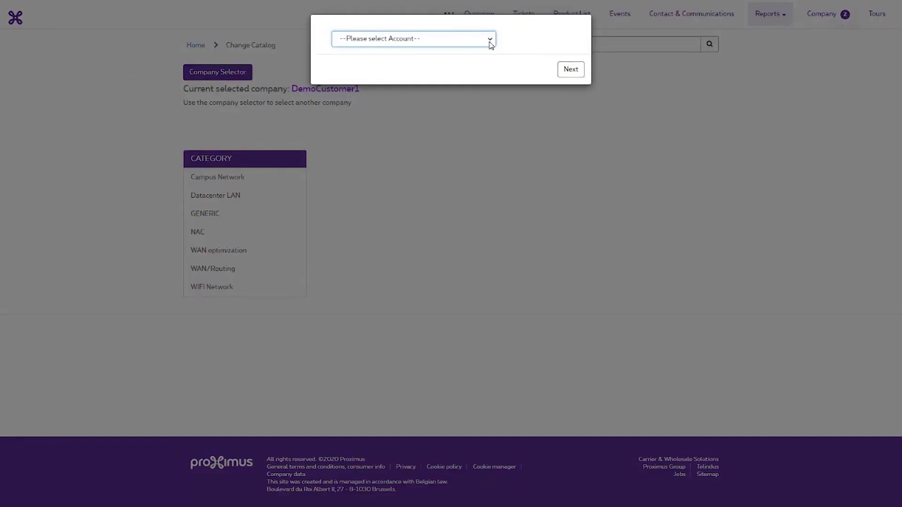
pyautogui.click(491, 41)
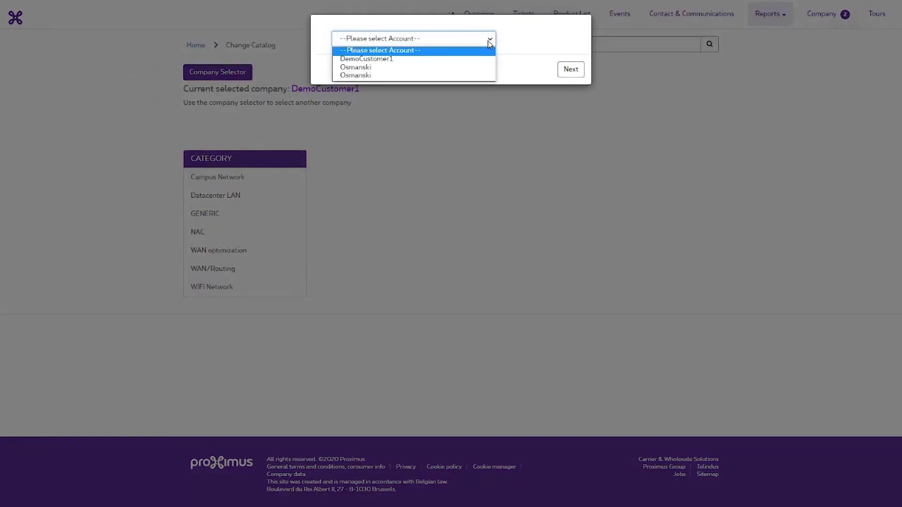
pyautogui.click(372, 59)
pyautogui.click(571, 69)
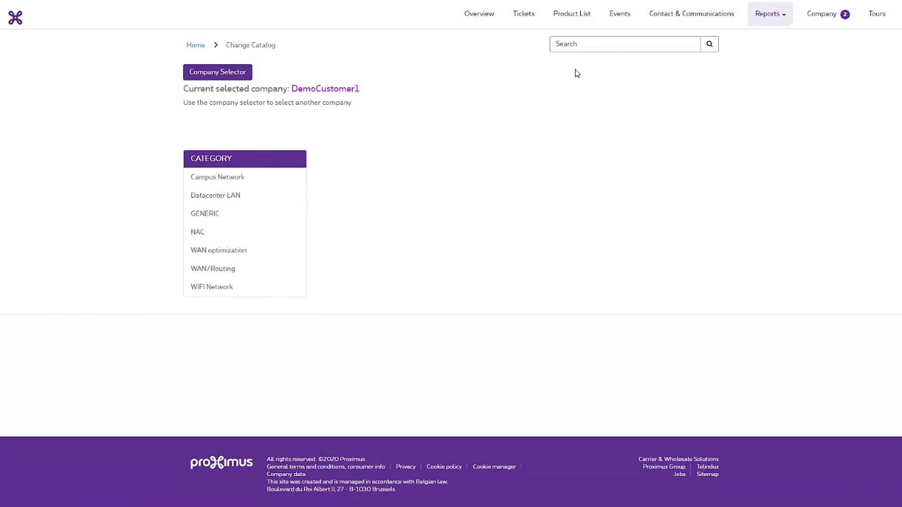
pyautogui.click(206, 215)
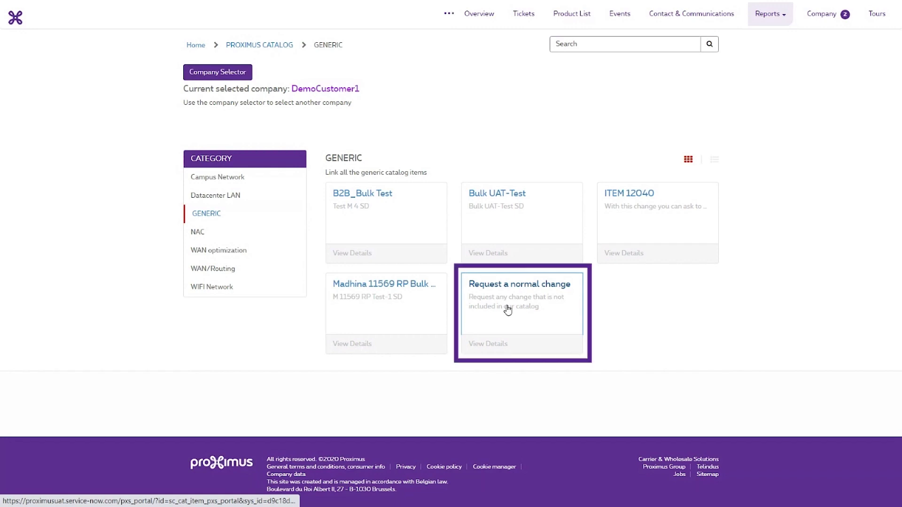
pyautogui.click(508, 310)
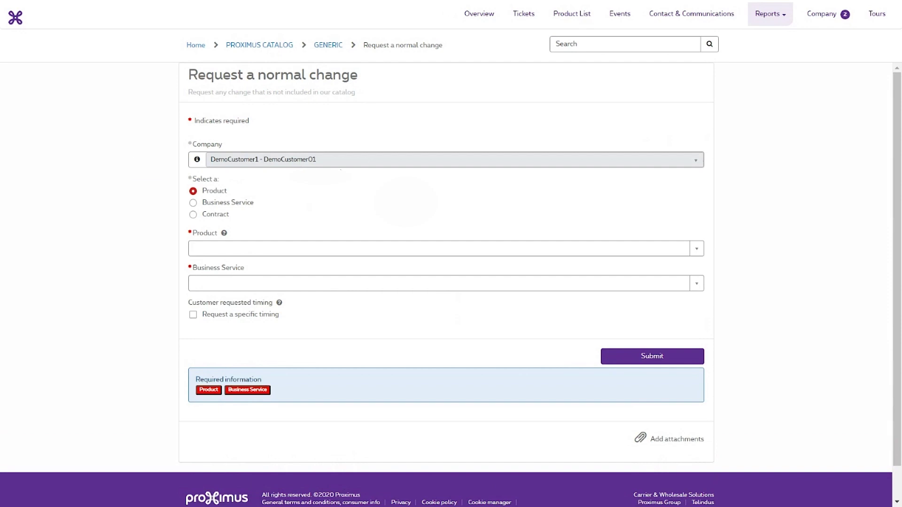
# Choose product Next Generation Threat Prevent and business service Firewall Services
pyautogui.click(221, 250)
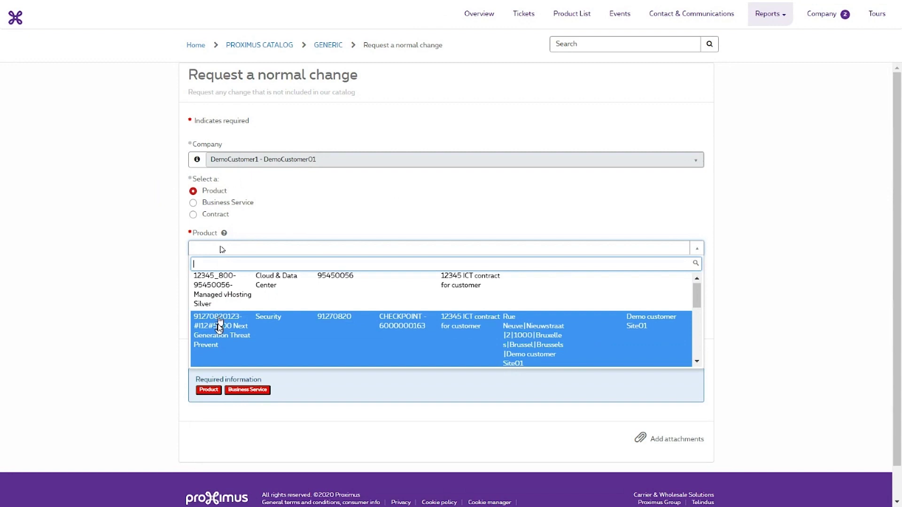
pyautogui.click(219, 328)
pyautogui.click(217, 284)
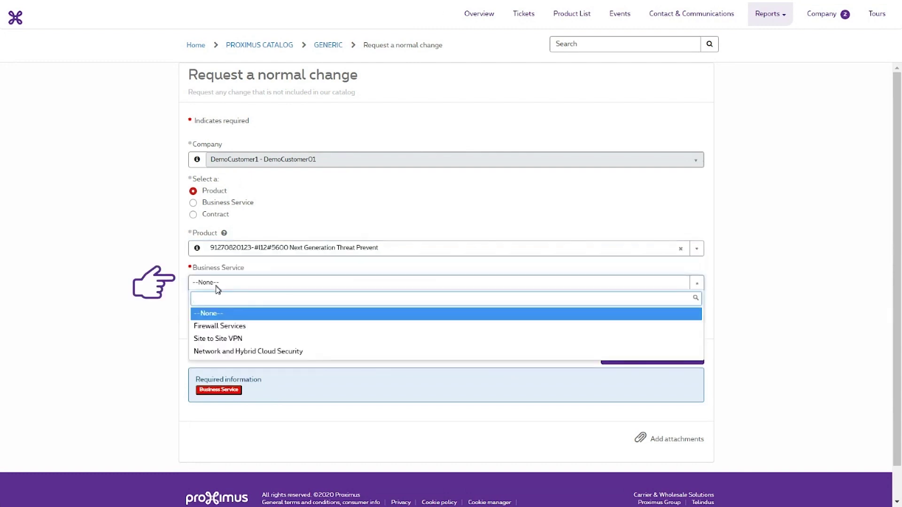
pyautogui.click(217, 326)
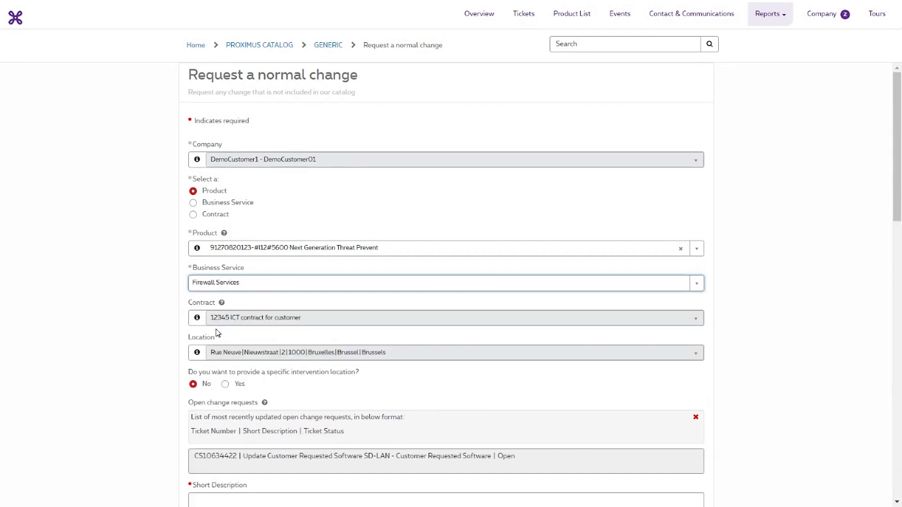
pyautogui.scroll(-4, 214, 402)
# Enter 'demo test request' as the short description
pyautogui.scroll(-1, 214, 403)
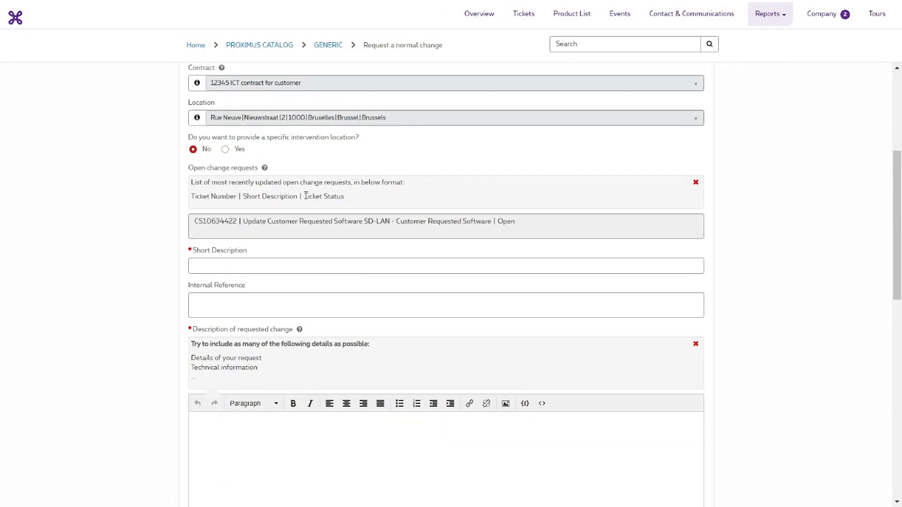
pyautogui.click(215, 264)
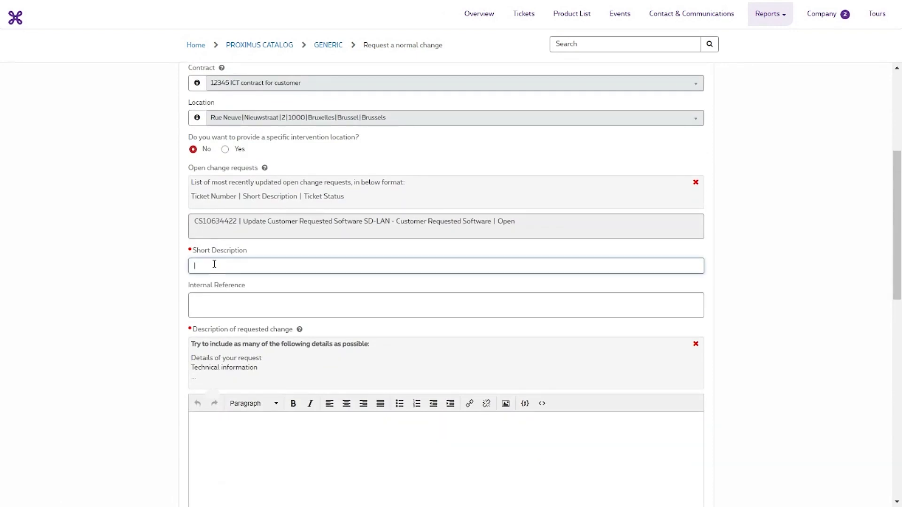
pyautogui.write('demo test resq')
pyautogui.press('BackSpace')
pyautogui.write('quest')
# Write a change description and set the business purpose to 'to test'
pyautogui.scroll(-4, 218, 338)
pyautogui.click(242, 273)
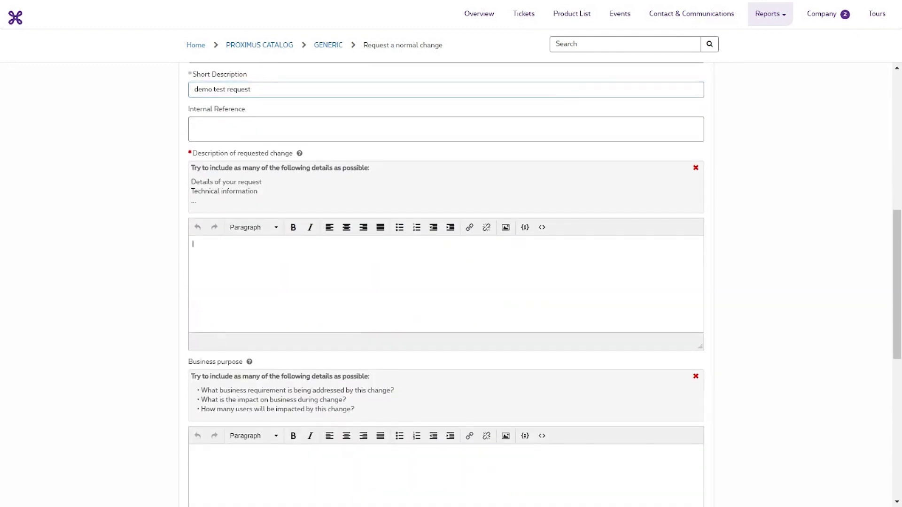
pyautogui.write('te show')
pyautogui.scroll(-5, 242, 273)
pyautogui.click(243, 273)
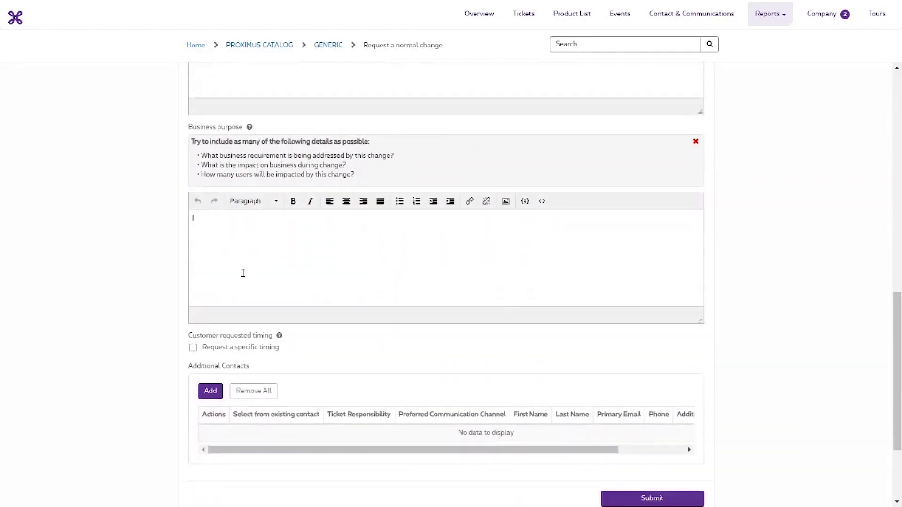
pyautogui.write('te test')
pyautogui.press('BackSpace')
pyautogui.press('BackSpace')
pyautogui.press('BackSpace')
pyautogui.press('BackSpace')
pyautogui.press('BackSpace')
pyautogui.write('o test')
pyautogui.scroll(-3, 243, 273)
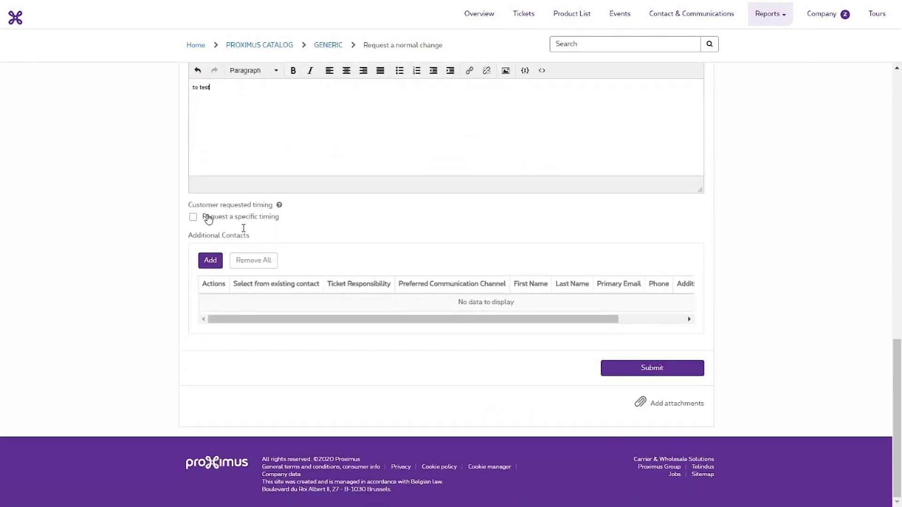
# Request a specific timing from 13/04/2023 to 25/04/2023
pyautogui.click(192, 217)
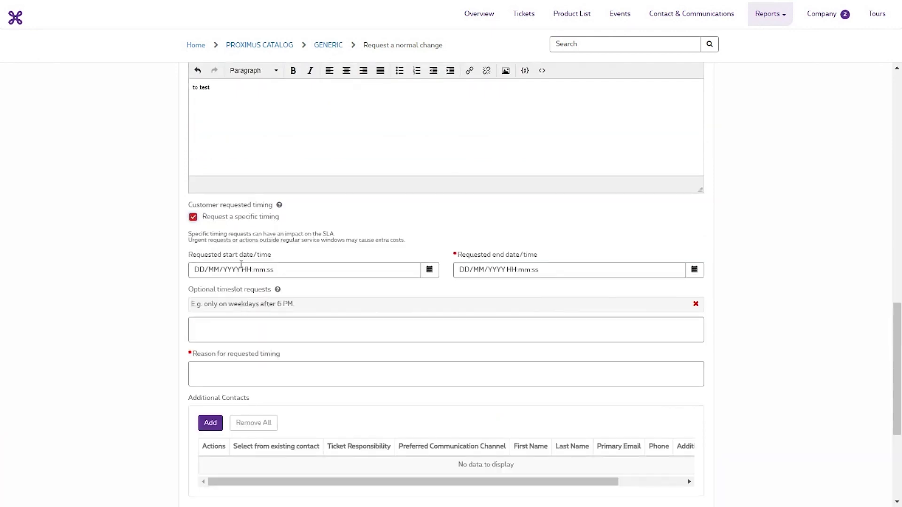
pyautogui.click(429, 271)
pyautogui.click(491, 346)
pyautogui.click(517, 403)
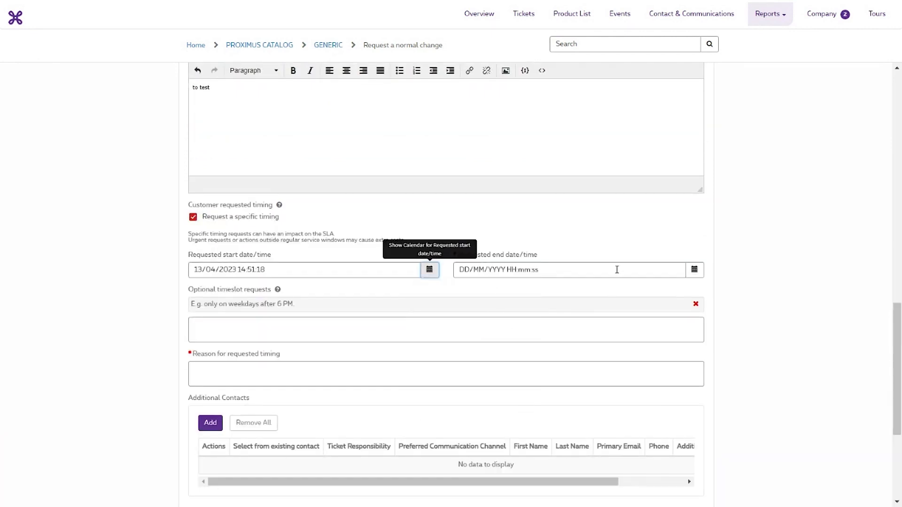
pyautogui.click(694, 269)
pyautogui.click(723, 374)
pyautogui.click(782, 403)
# Enter timeslot '4am' and reason 'needed urgently for business continuity'
pyautogui.click(216, 331)
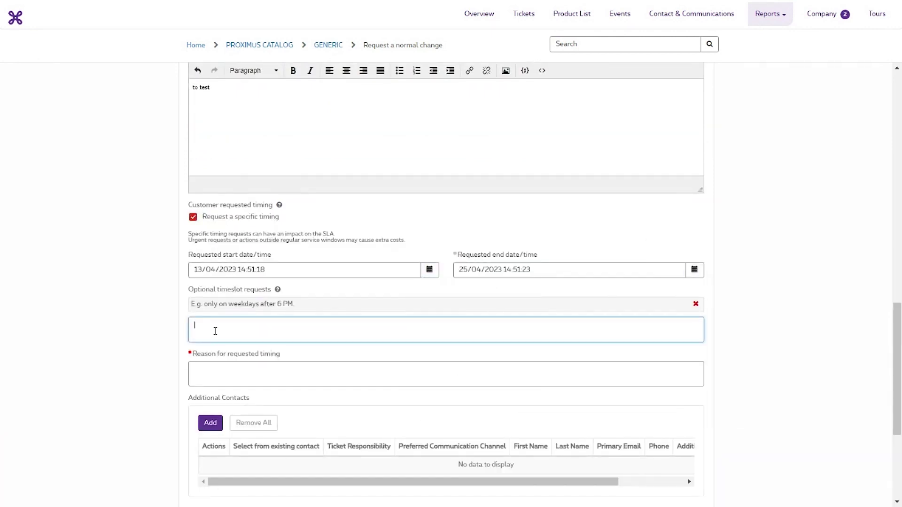
pyautogui.write('4am')
pyautogui.click(216, 371)
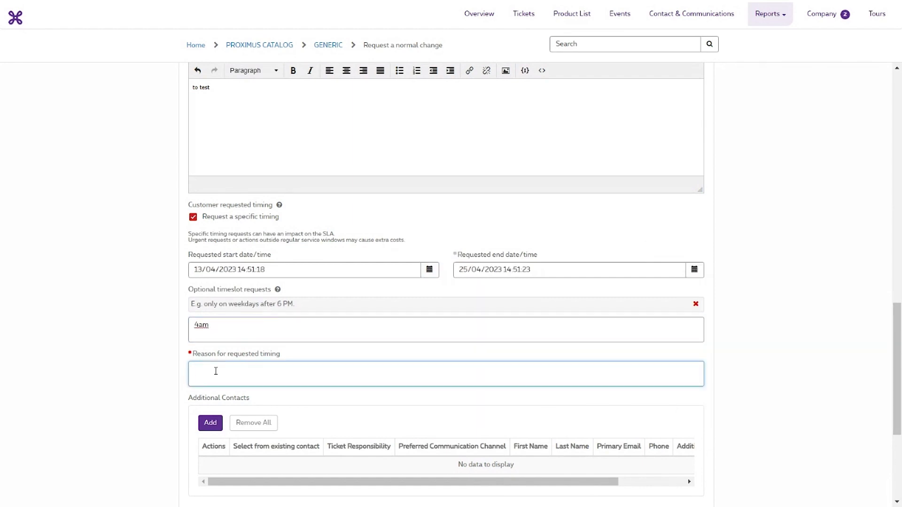
pyautogui.write('needed urgently for business continuity')
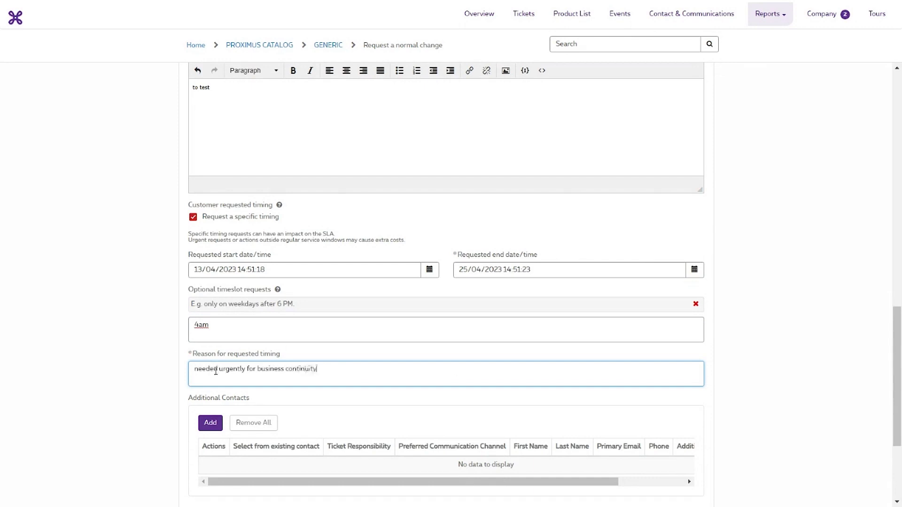
pyautogui.scroll(-3, 216, 371)
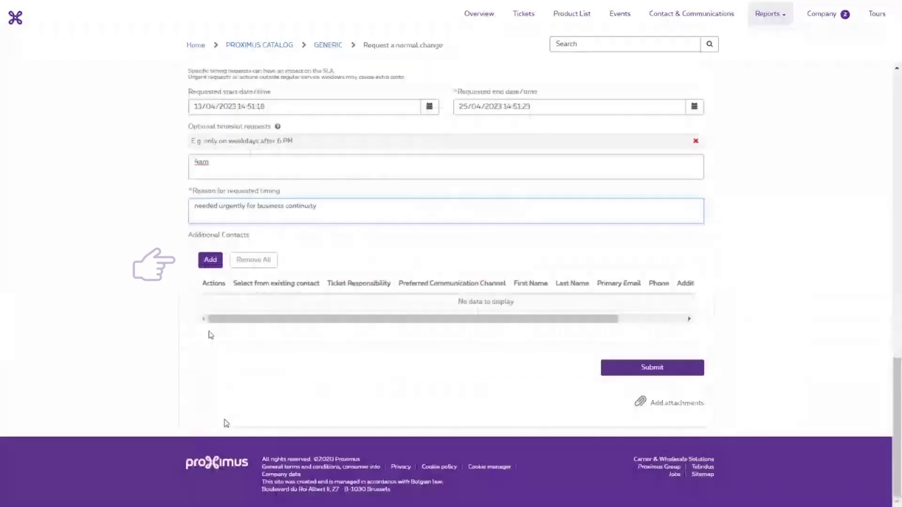
# Add a row for an existing contact to the additional contacts
pyautogui.click(210, 260)
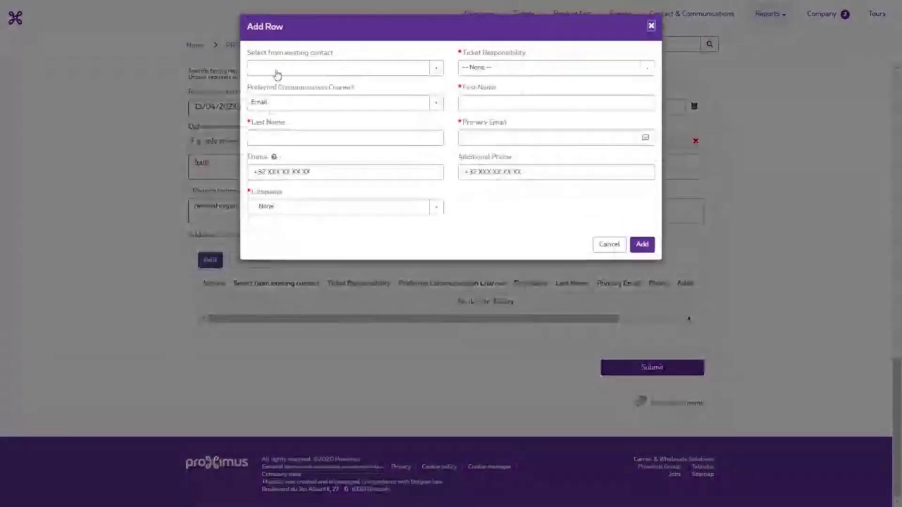
pyautogui.click(405, 63)
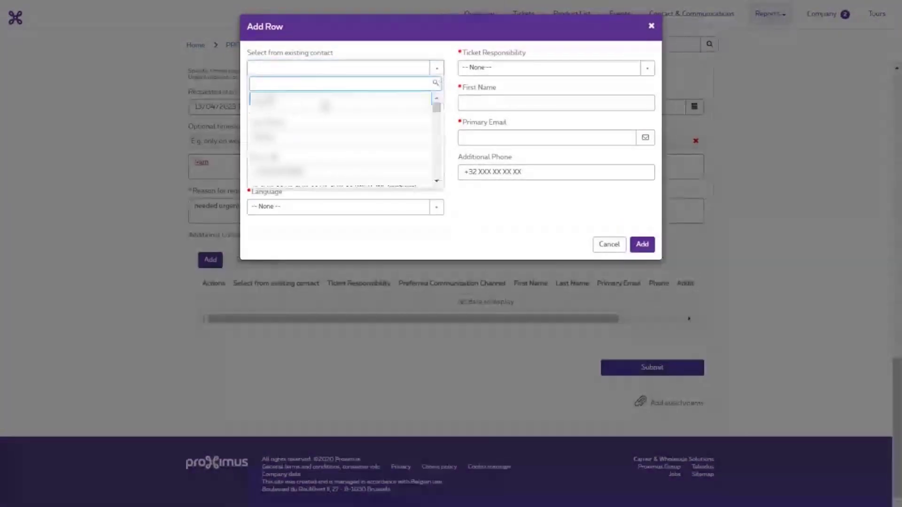
pyautogui.click(295, 131)
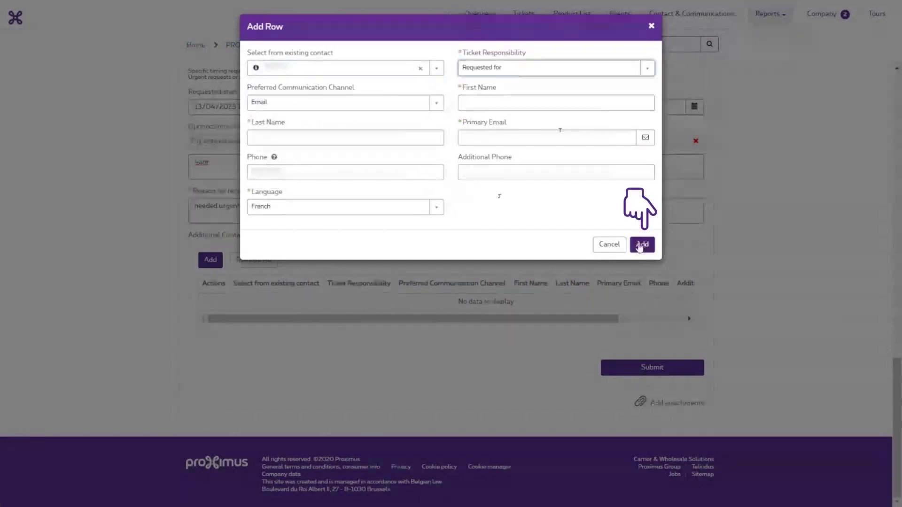
pyautogui.click(642, 245)
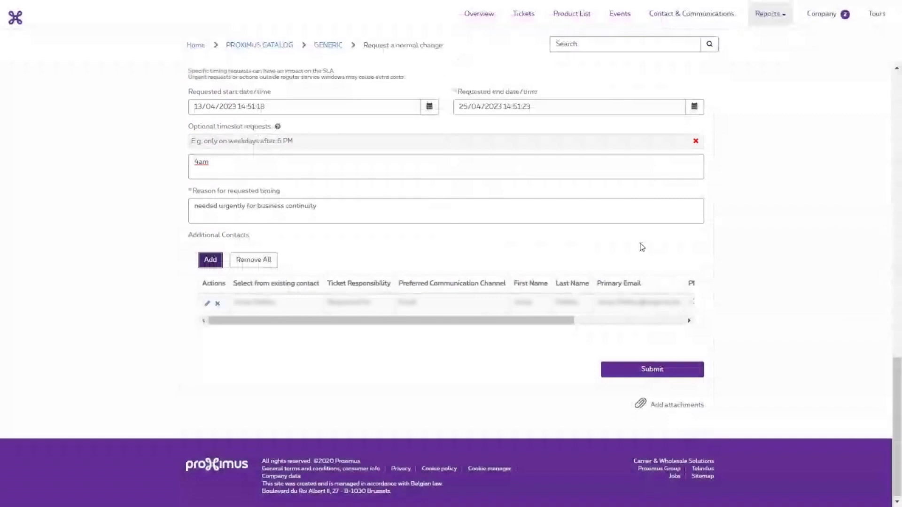
# Submit the normal change form and get its ticket number
pyautogui.click(665, 369)
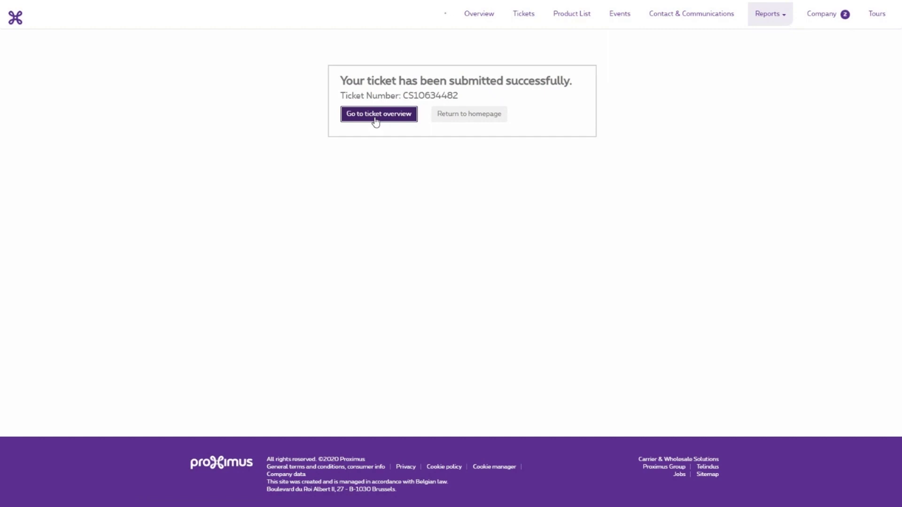
# From the ticket overview, open 'demo test request' and its cost proposal for review
pyautogui.click(376, 120)
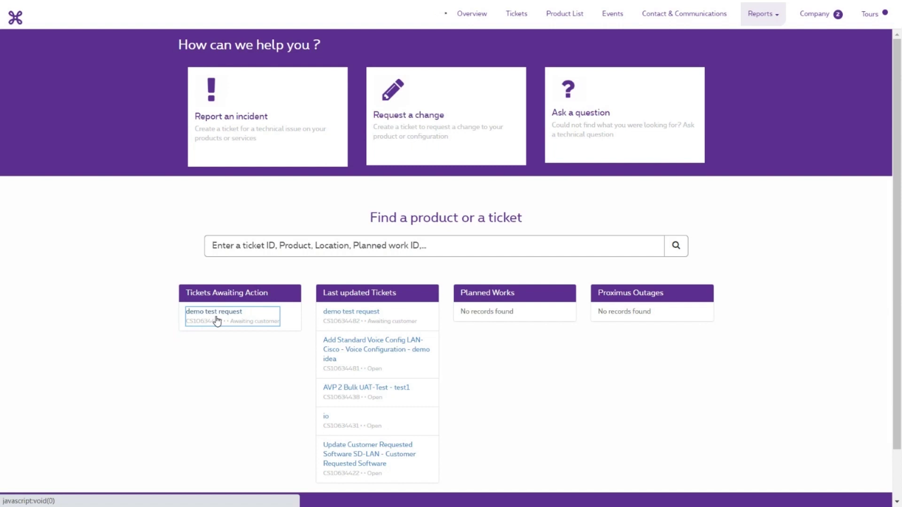
pyautogui.click(217, 320)
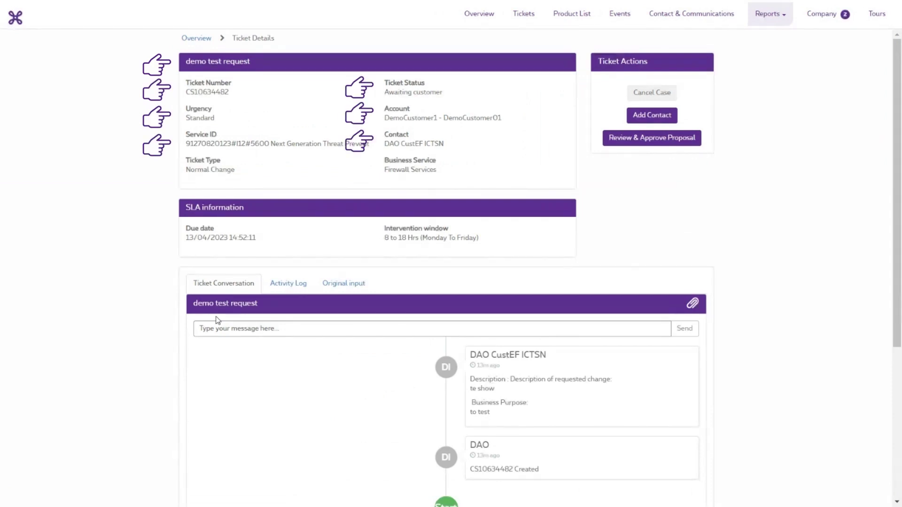
pyautogui.click(686, 142)
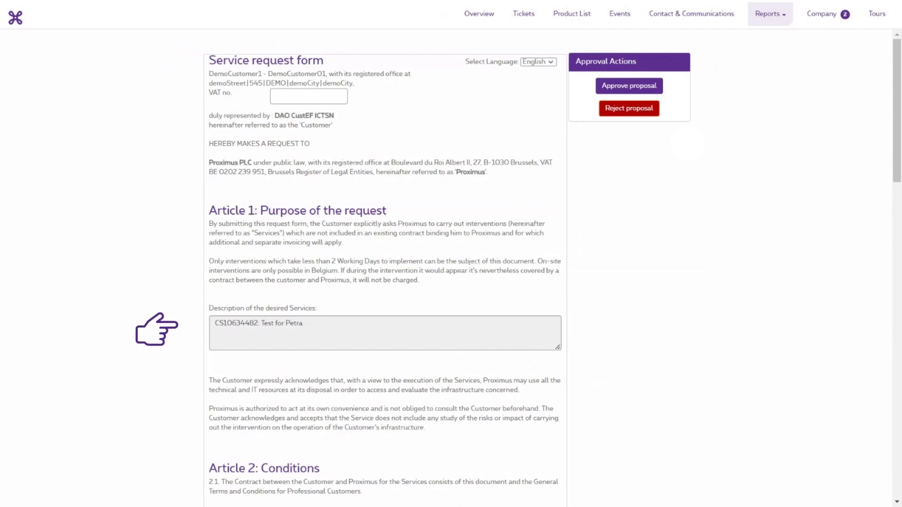
# Scroll through the proposal's articles to the Article 3 rates and Acceptance section
pyautogui.scroll(-3, 213, 193)
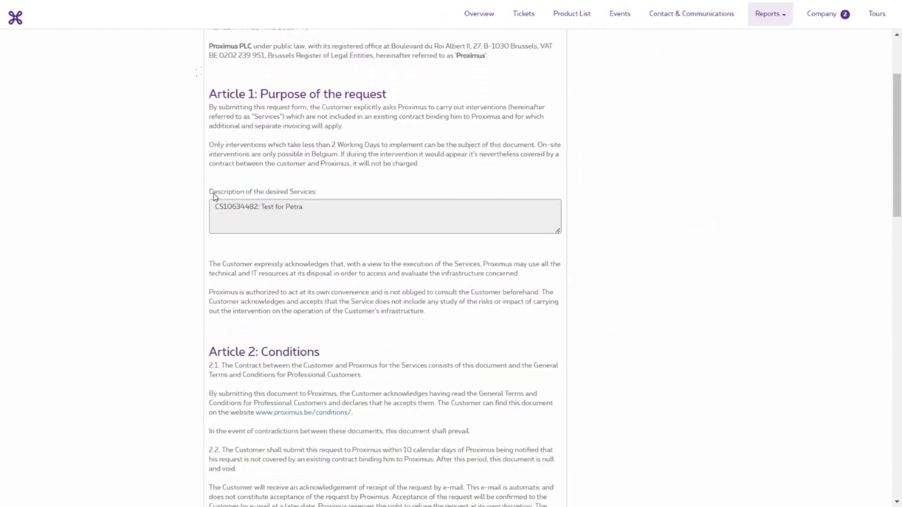
pyautogui.scroll(-3, 214, 195)
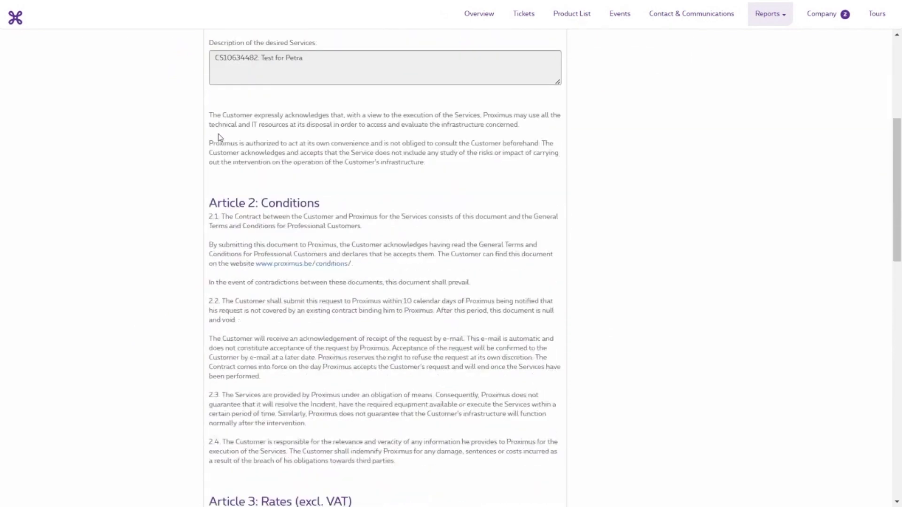
pyautogui.scroll(-6, 218, 137)
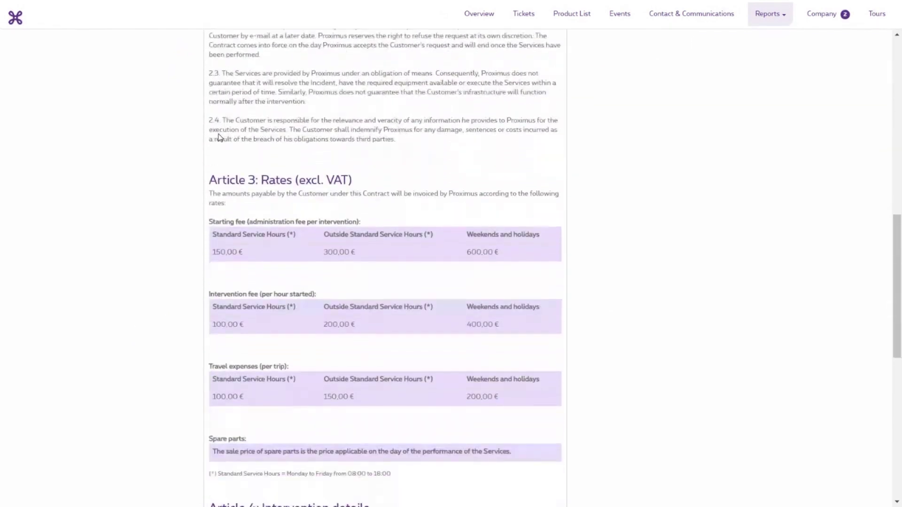
pyautogui.scroll(-3, 218, 137)
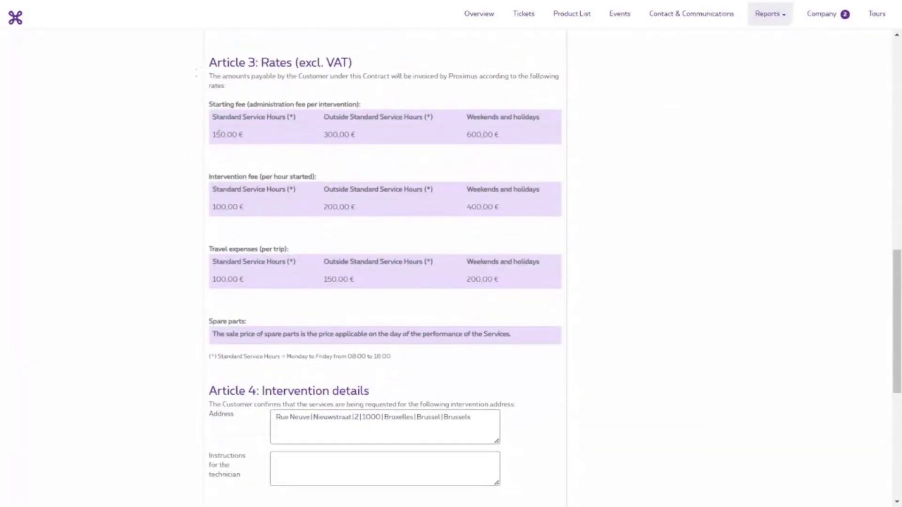
pyautogui.scroll(-5, 219, 134)
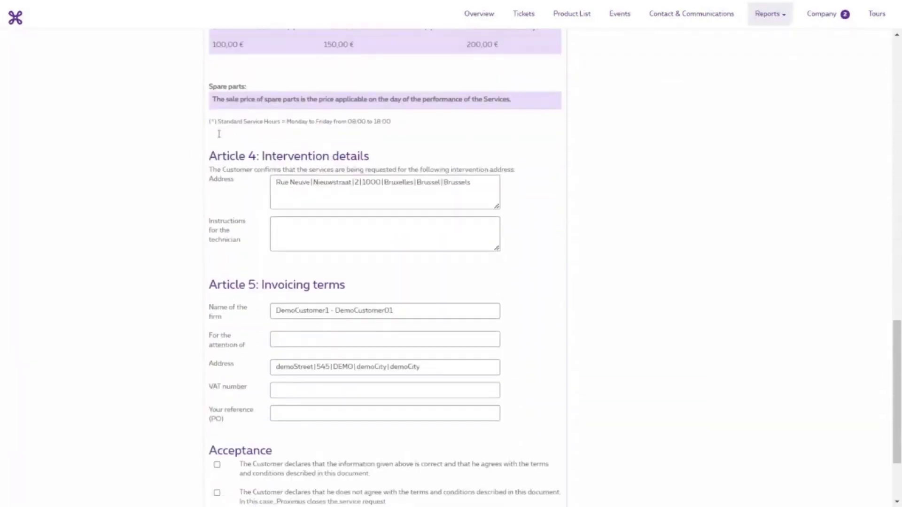
pyautogui.scroll(-3, 219, 134)
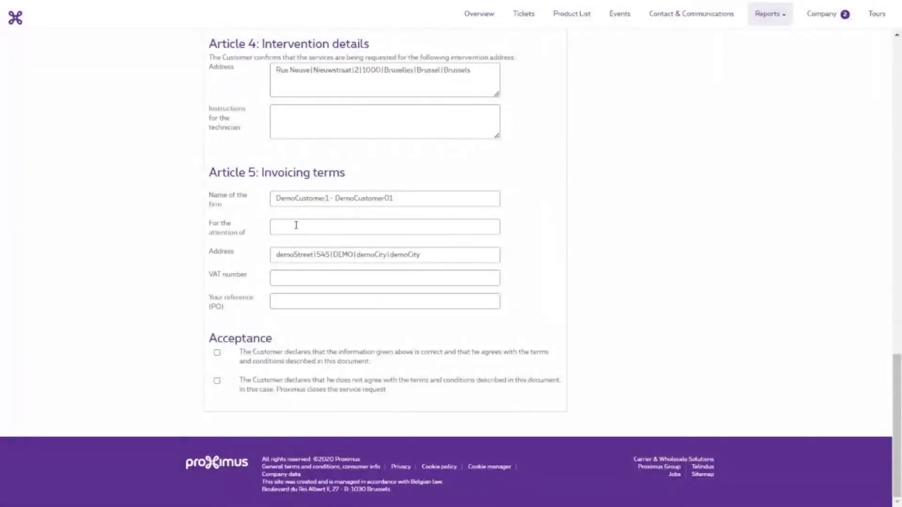
# Enter the requestor name as the invoicing attention and accept the form's terms and conditions
pyautogui.click(297, 226)
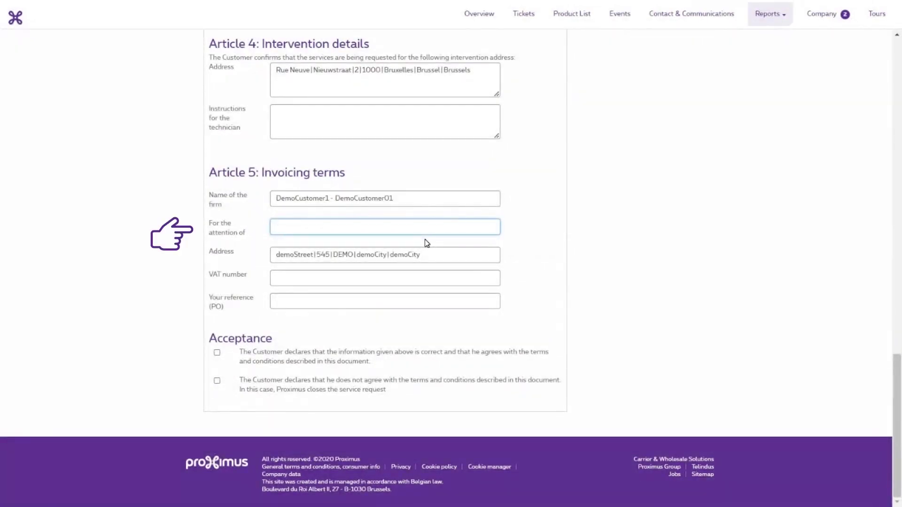
pyautogui.write('res')
pyautogui.write('questor')
pyautogui.write(' name')
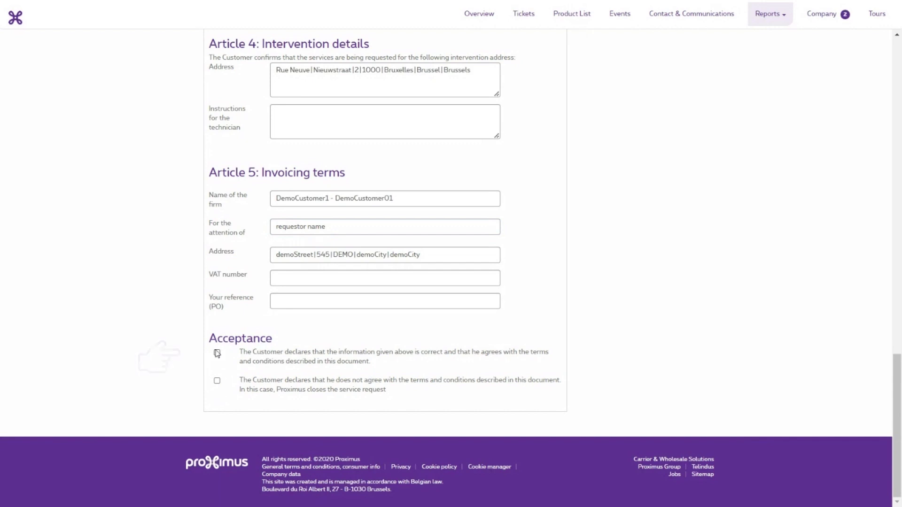
pyautogui.click(217, 353)
pyautogui.scroll(9, 493, 328)
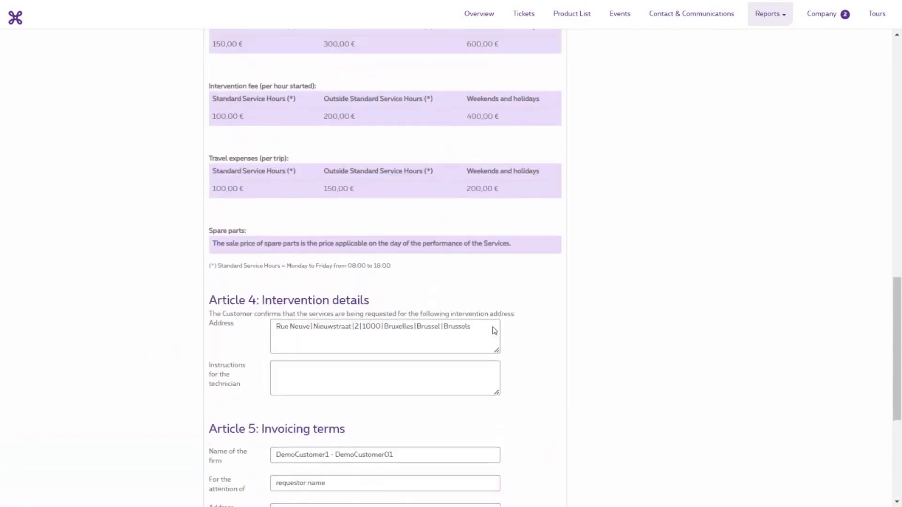
pyautogui.scroll(16, 492, 328)
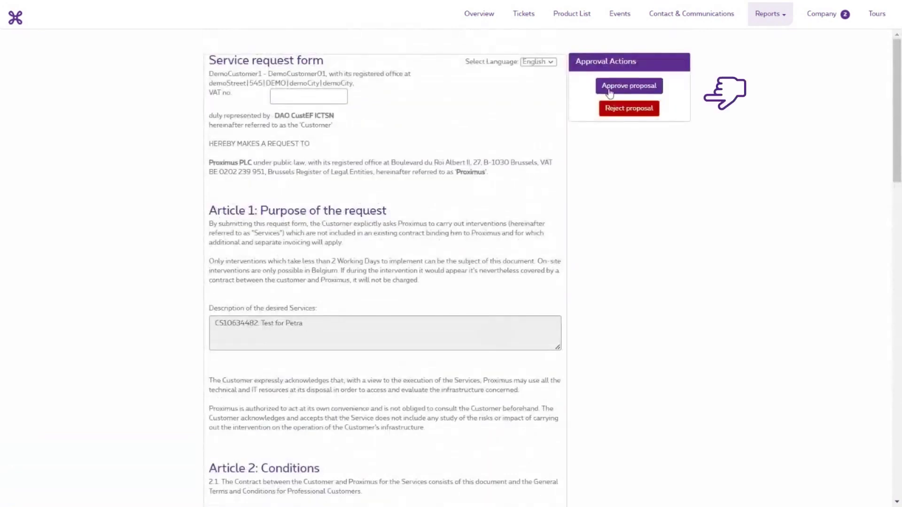
# Approve the cost proposal, then review pages 2 and 3 of the SRF_Accepted PDF
pyautogui.click(651, 95)
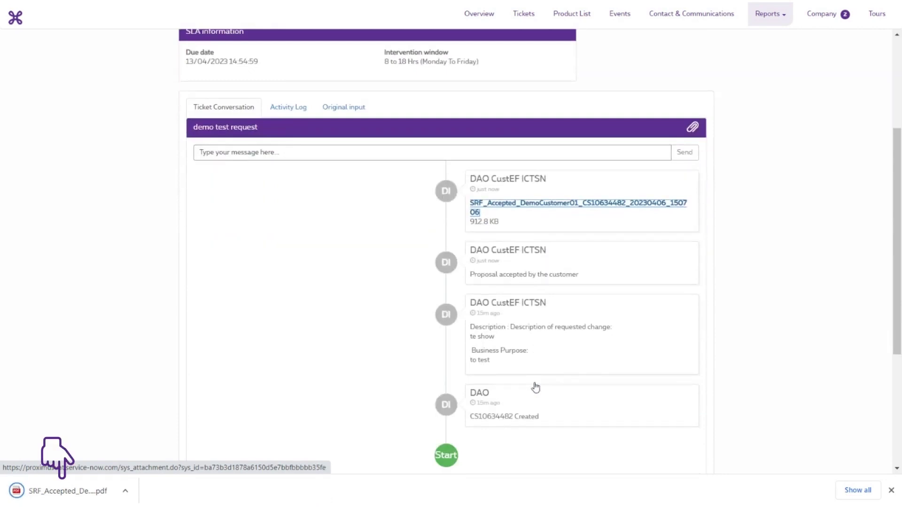
pyautogui.click(68, 491)
pyautogui.click(88, 209)
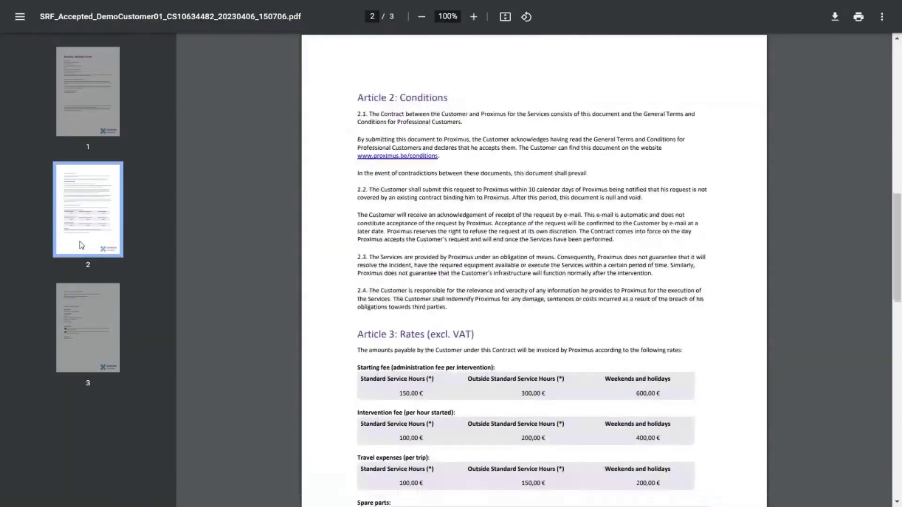
pyautogui.click(92, 330)
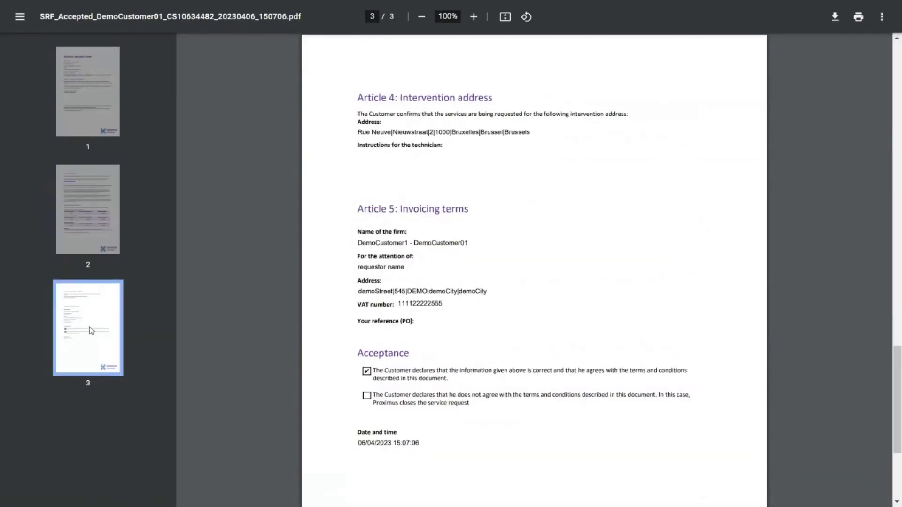
pyautogui.hotkey('ctrl', 'w')
pyautogui.scroll(-1, 379, 405)
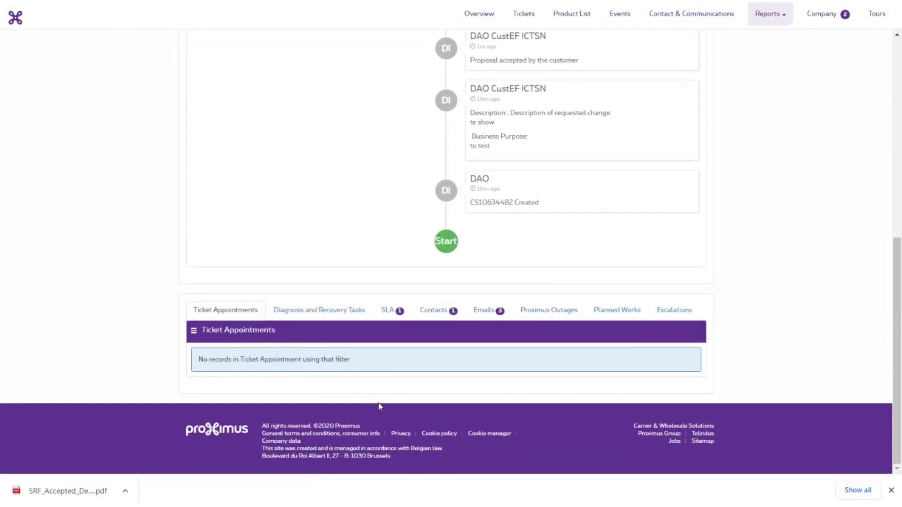
# Show the ticket's Emails tab with its three messages, newest 'Voorstel goedgekeurd'
pyautogui.click(489, 311)
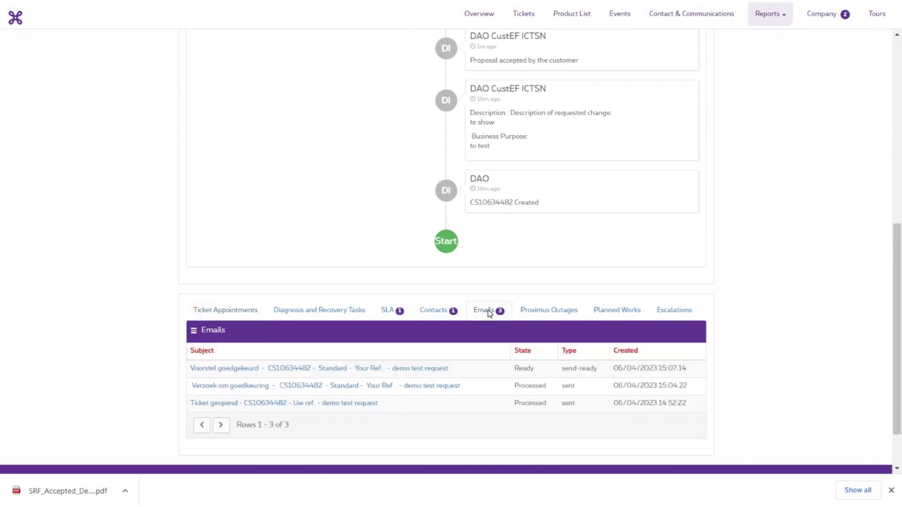